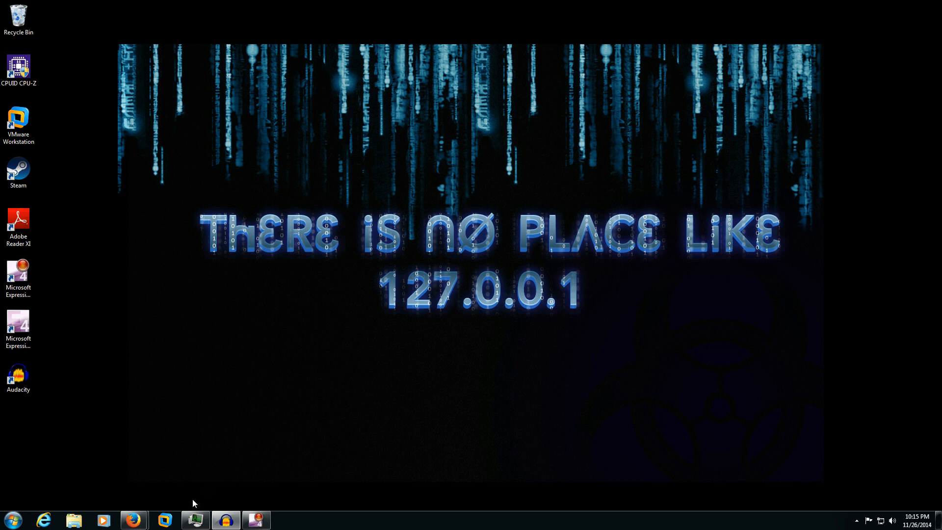
- Launch VMware Workstation from the Windows taskbar
{"action": "left_click", "coordinate": [172, 521]}
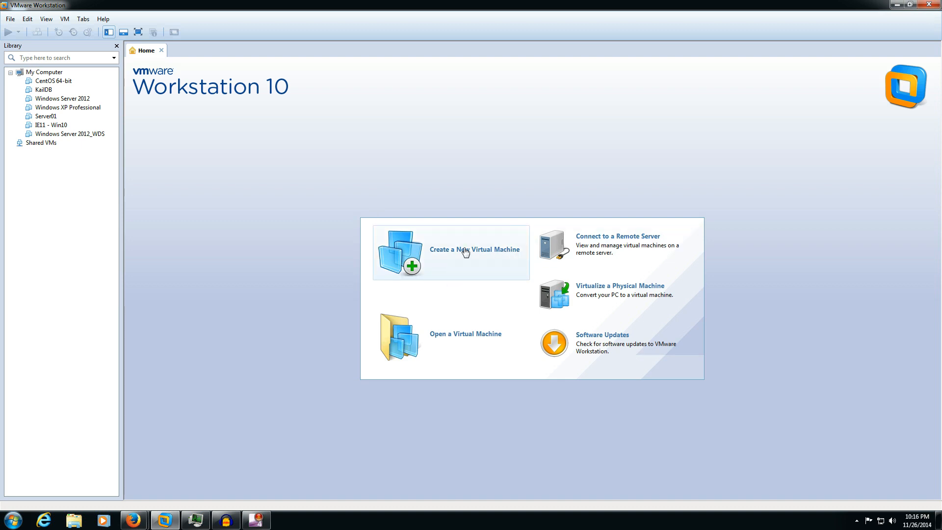
- Start a typical new virtual machine installing from the Fedora-15-i386-DVD.iso disc image
{"action": "left_click", "coordinate": [485, 253]}
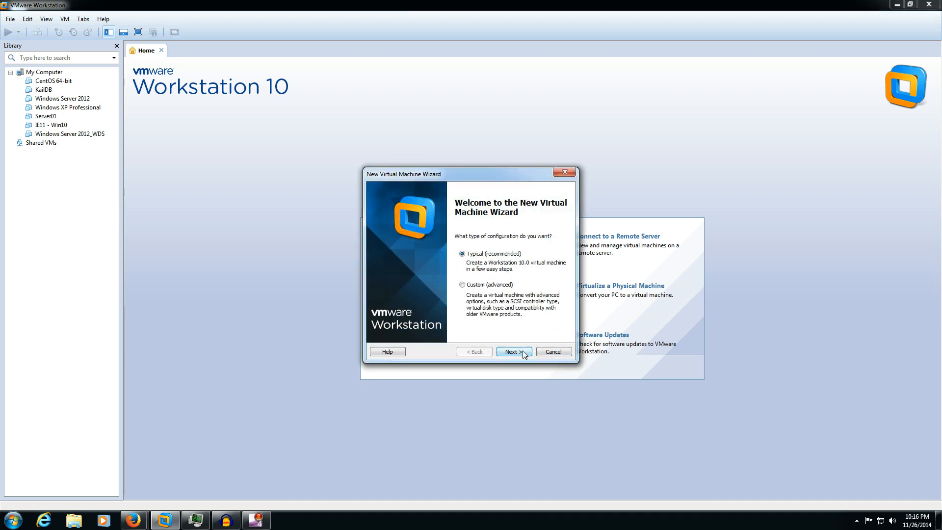
{"action": "left_click", "coordinate": [516, 351]}
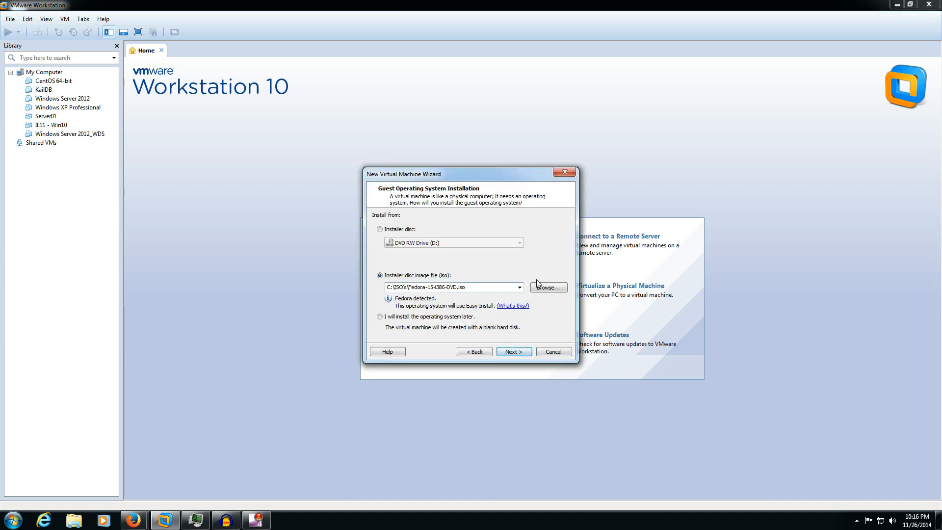
{"action": "left_click", "coordinate": [545, 290]}
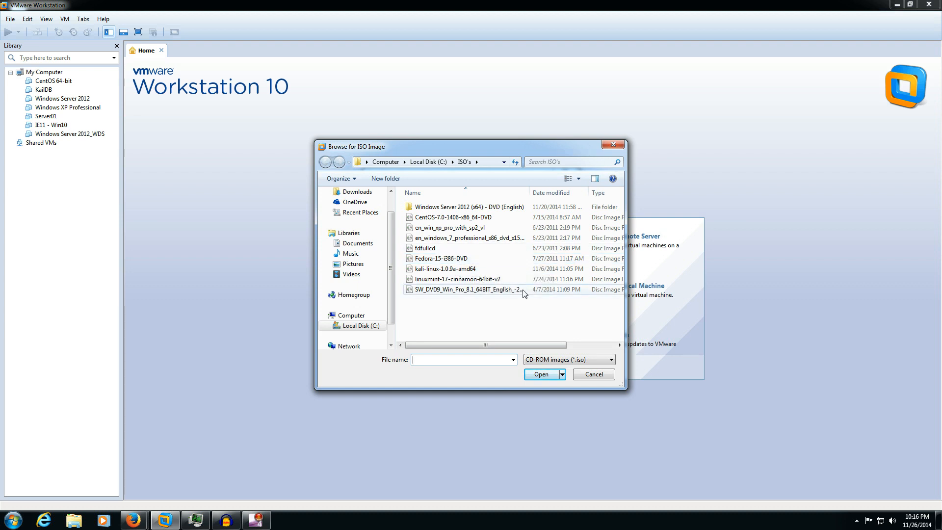
{"action": "left_click", "coordinate": [454, 260]}
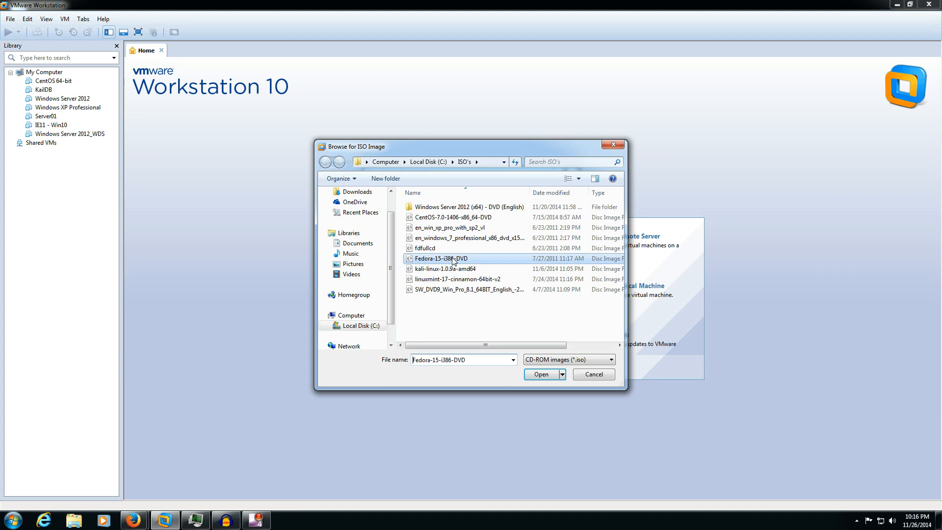
{"action": "left_click", "coordinate": [550, 378]}
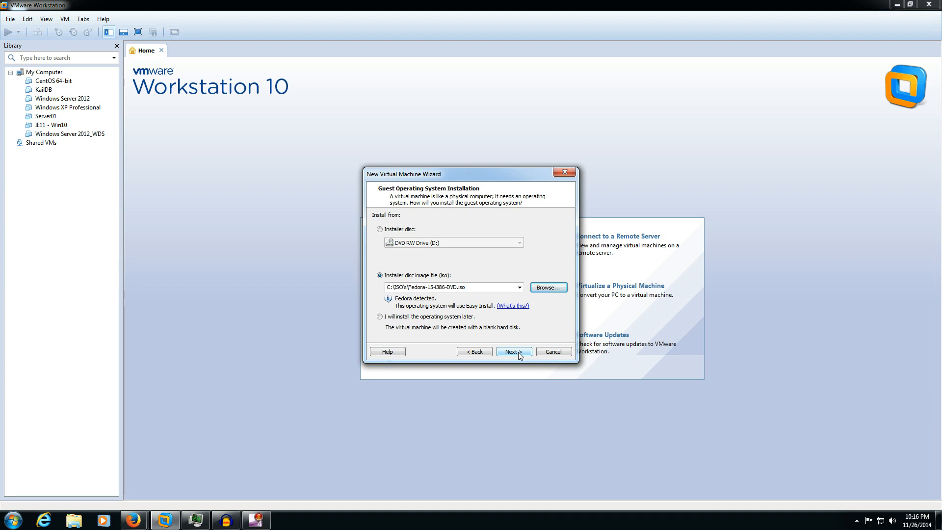
- Fill in Fedora Easy Install with full name and user name test and a confirmed account password
{"action": "left_click", "coordinate": [512, 352]}
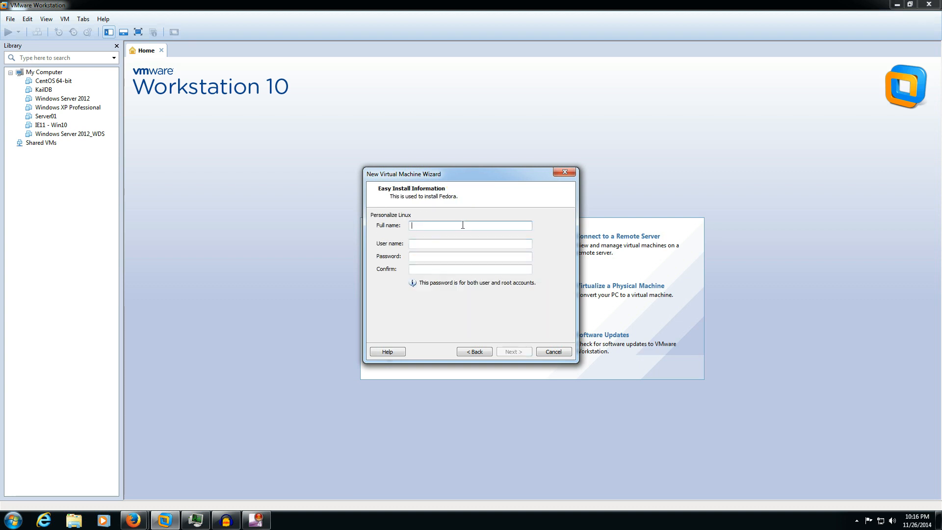
{"action": "type", "text": "testest"}
{"action": "key", "text": "Tab"}
{"action": "type", "text": "test"}
{"action": "key", "text": "BackSpace"}
{"action": "key", "text": "BackSpace"}
{"action": "key", "text": "BackSpace"}
{"action": "key", "text": "BackSpace"}
{"action": "key", "text": "BackSpace"}
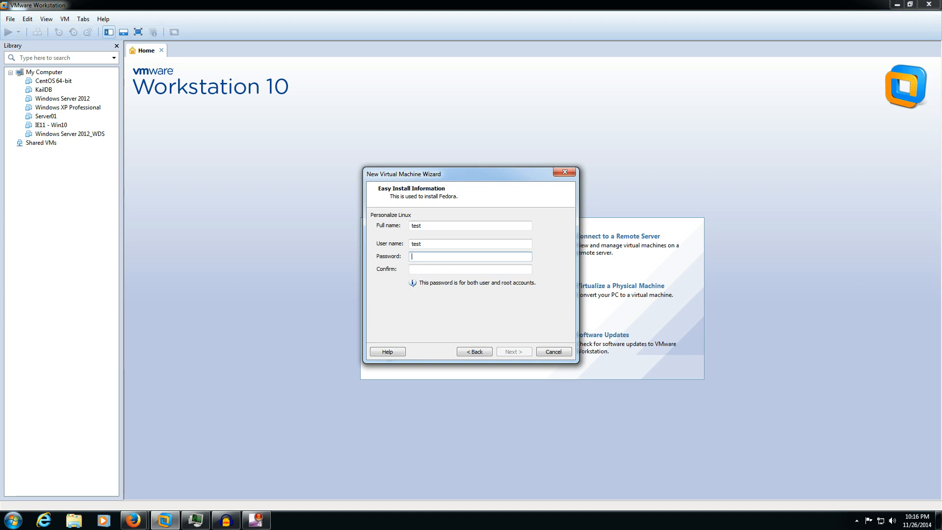
{"action": "type", "text": "test1test12"}
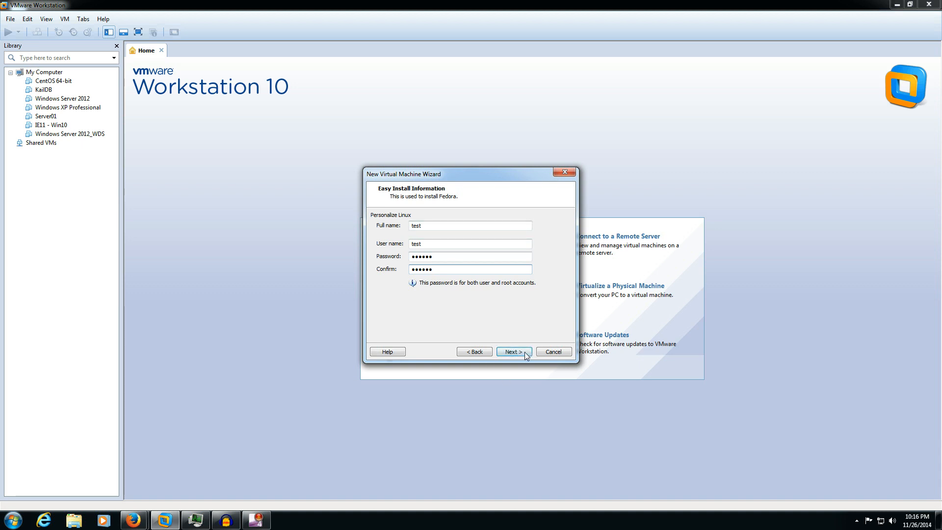
{"action": "left_click", "coordinate": [523, 352]}
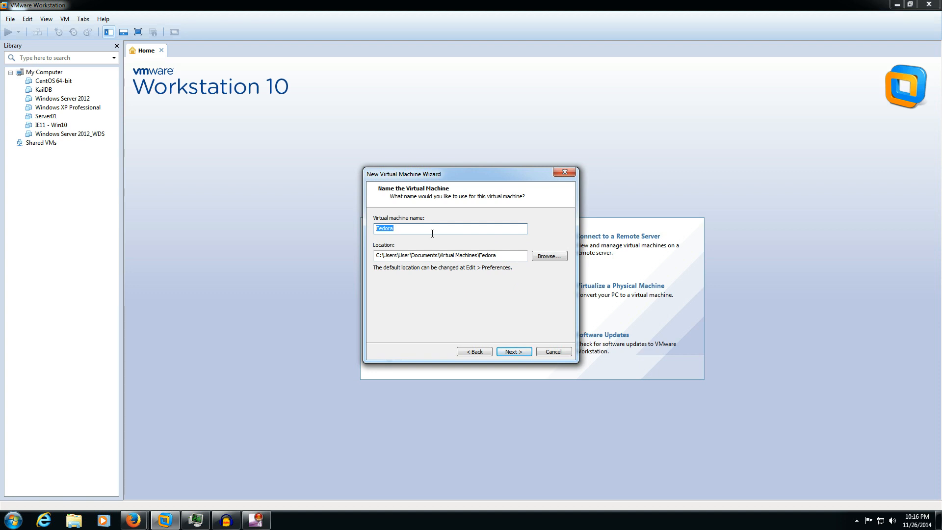
- Name the machine test and give it a 10 GB disk stored as a single file
{"action": "type", "text": "test"}
{"action": "left_click", "coordinate": [517, 350]}
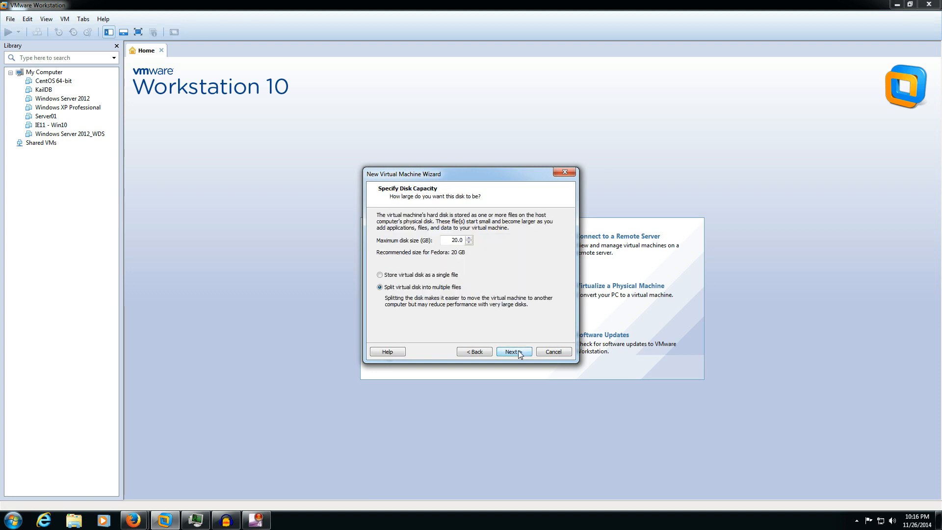
{"action": "double_click", "coordinate": [461, 241]}
{"action": "type", "text": "100"}
{"action": "left_click", "coordinate": [429, 276]}
{"action": "left_click", "coordinate": [514, 352]}
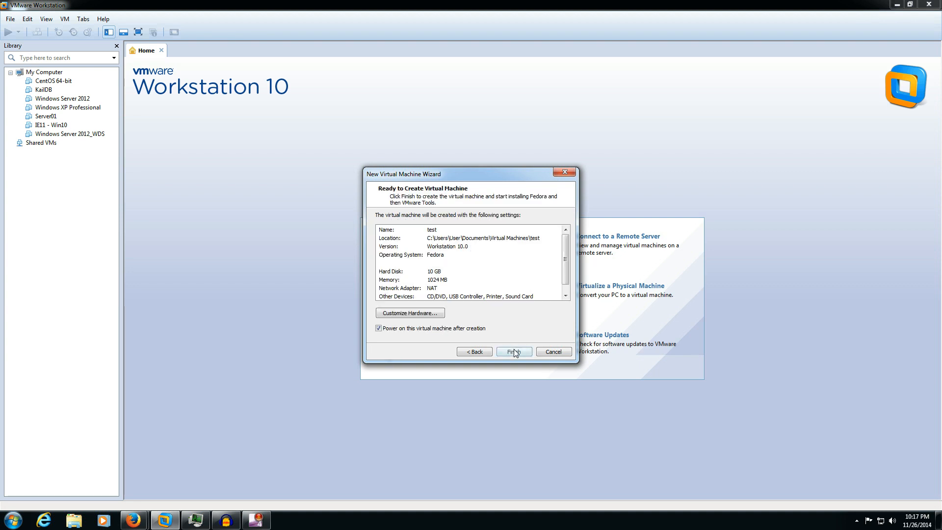
- Create and power on the test VM, dismissing the Removable Devices notice while the installer boots
{"action": "left_click", "coordinate": [514, 352]}
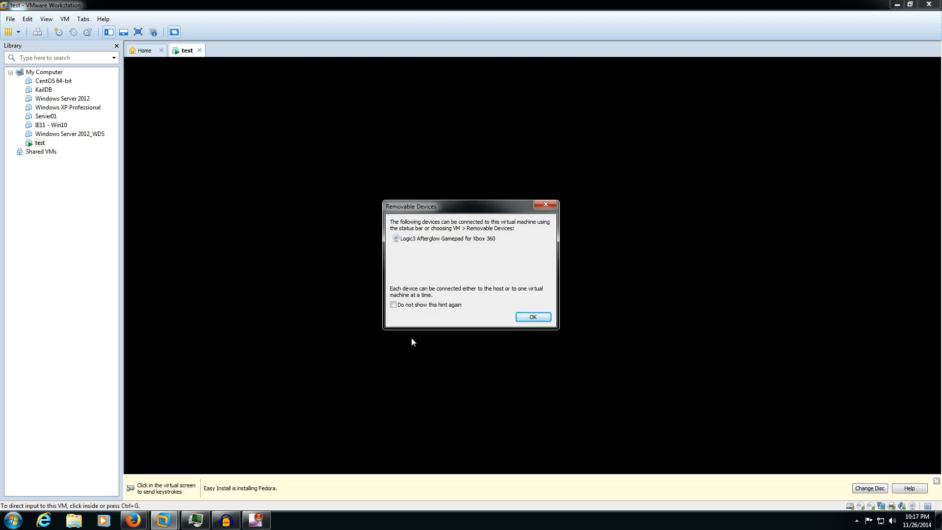
{"action": "left_click", "coordinate": [532, 318]}
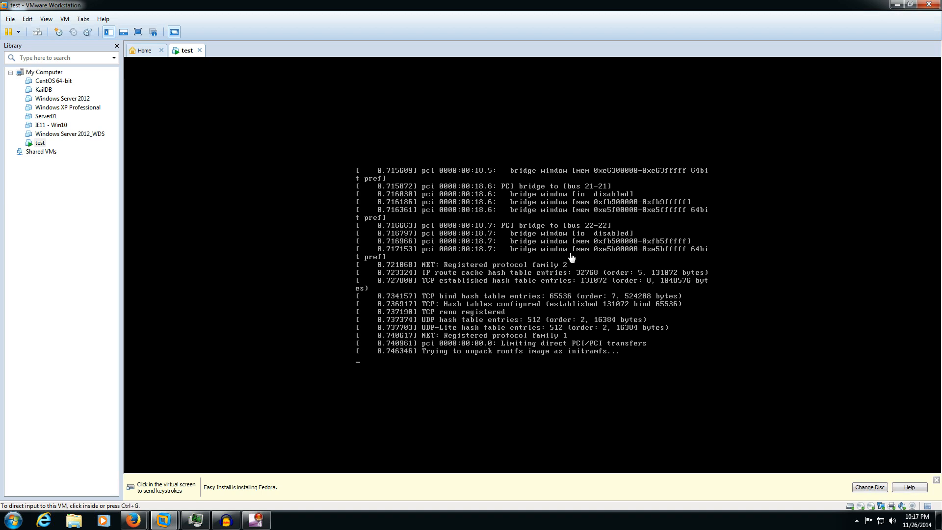
{"action": "left_click", "coordinate": [493, 254]}
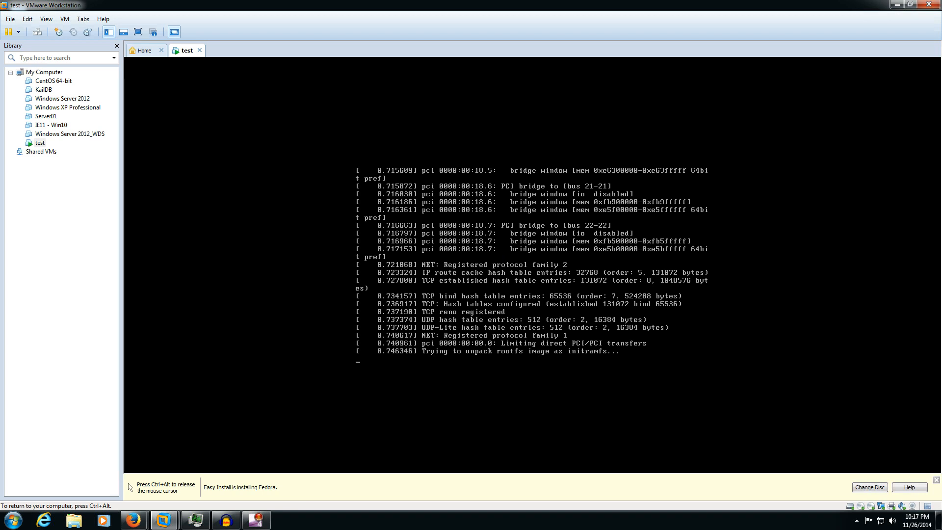
{"action": "key", "text": "ctrl+alt"}
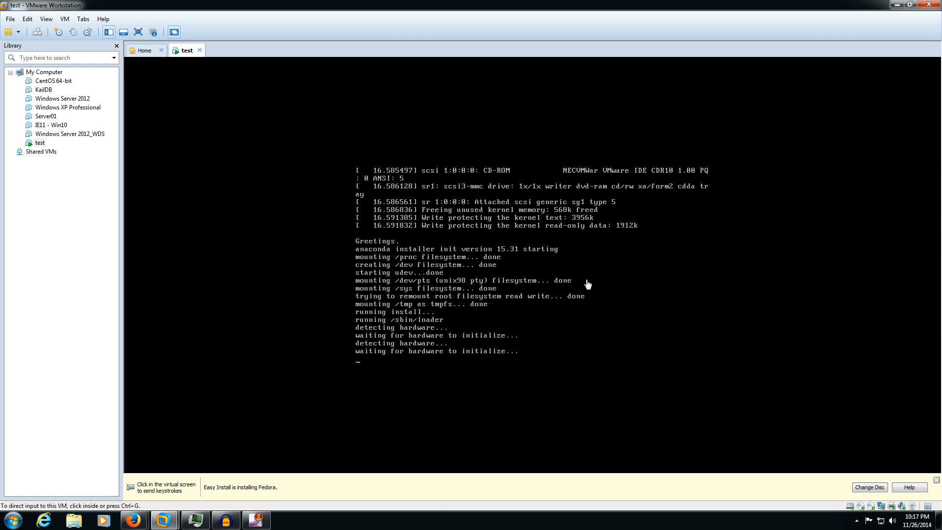
{"action": "left_click", "coordinate": [587, 284]}
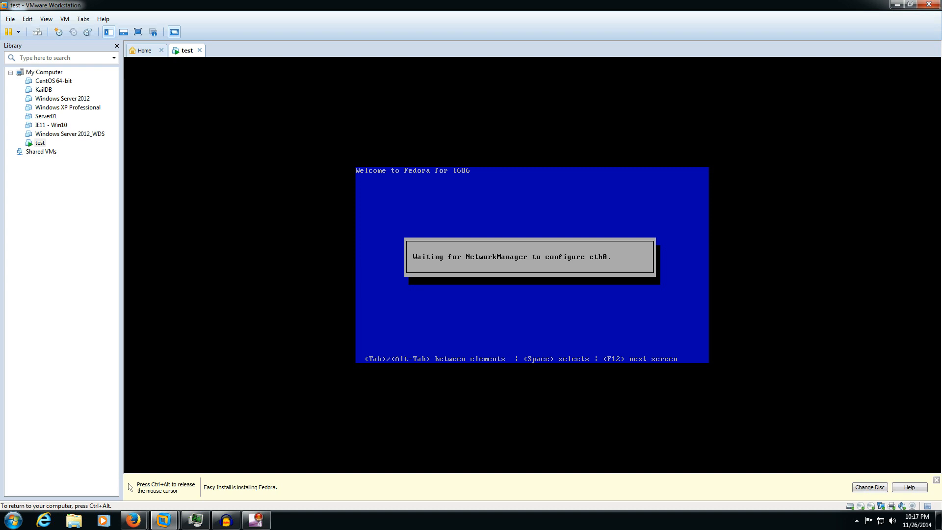
- Release input to the host and wait for Fedora 15 to install and reach its login screen
{"action": "key", "text": "ctrl+alt"}
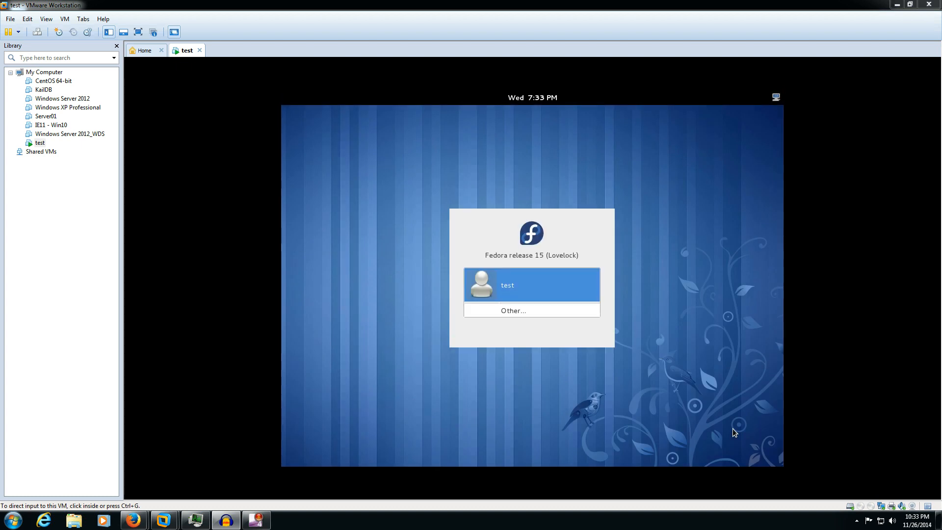
- Log in to the Fedora guest as user test with the account password
{"action": "left_click", "coordinate": [732, 428]}
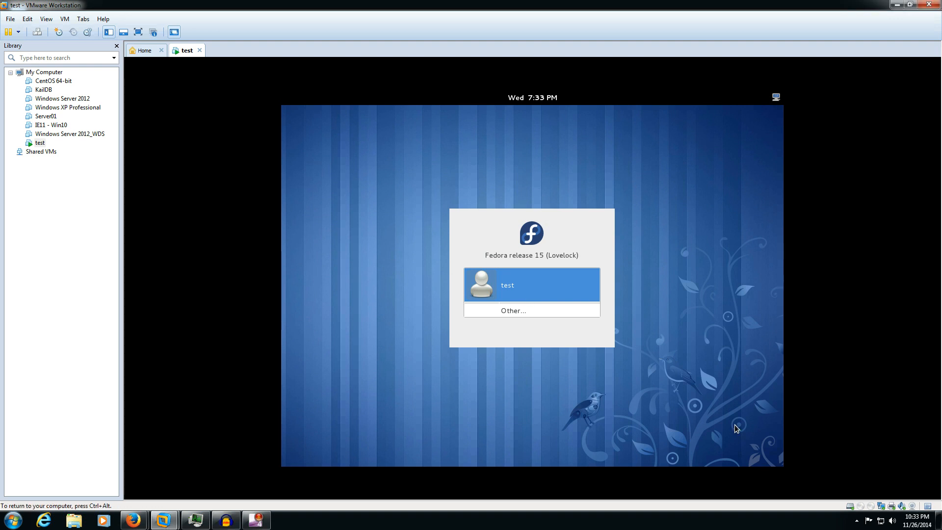
{"action": "left_click", "coordinate": [535, 287]}
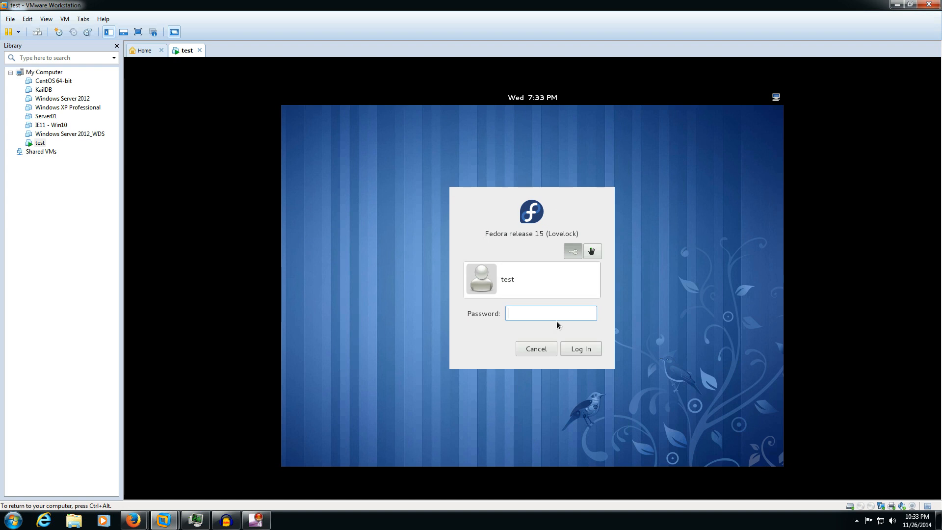
{"action": "type", "text": "p"}
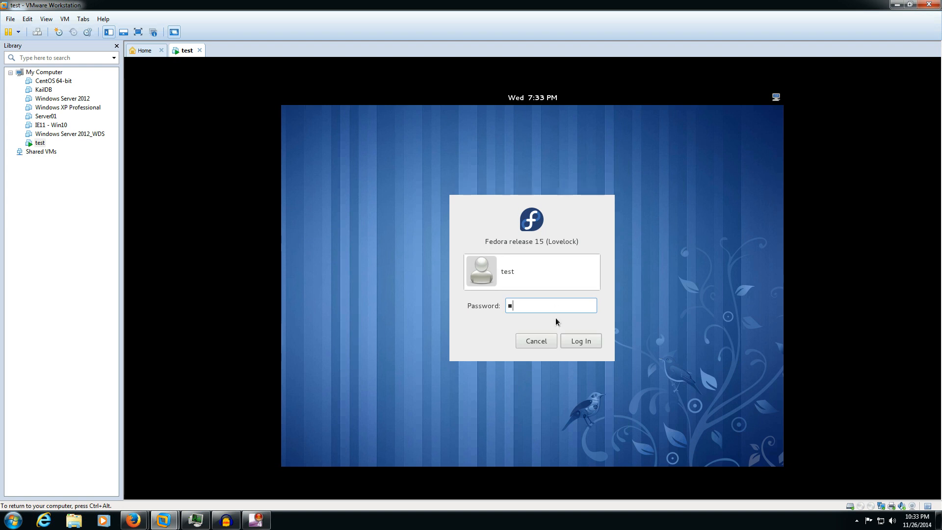
{"action": "type", "text": "asswo"}
{"action": "key", "text": "Return"}
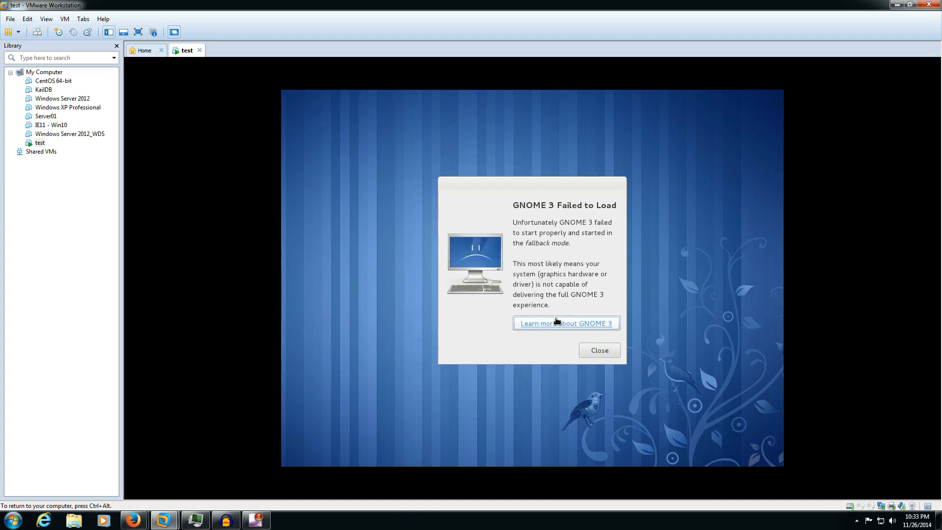
- Close the 'GNOME 3 Failed to Load' fallback-mode dialog
{"action": "left_click", "coordinate": [592, 350]}
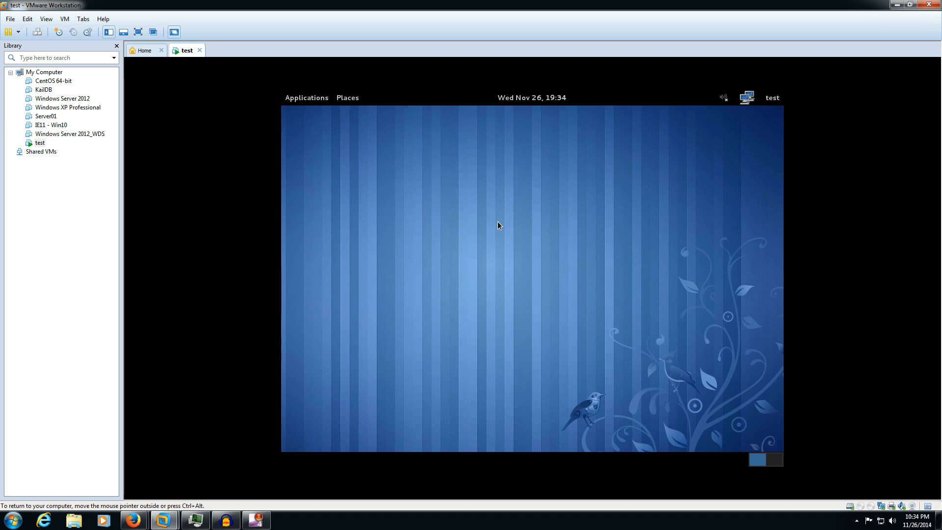
- Open the guest's Places menu and browse Applications categories to System Tools, showing Terminal
{"action": "left_click", "coordinate": [345, 101]}
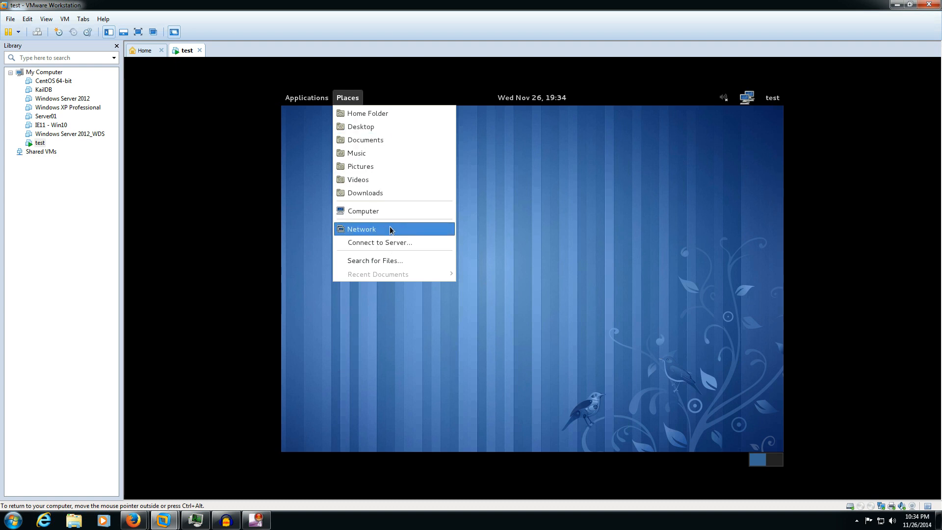
{"action": "mouse_move", "coordinate": [325, 101]}
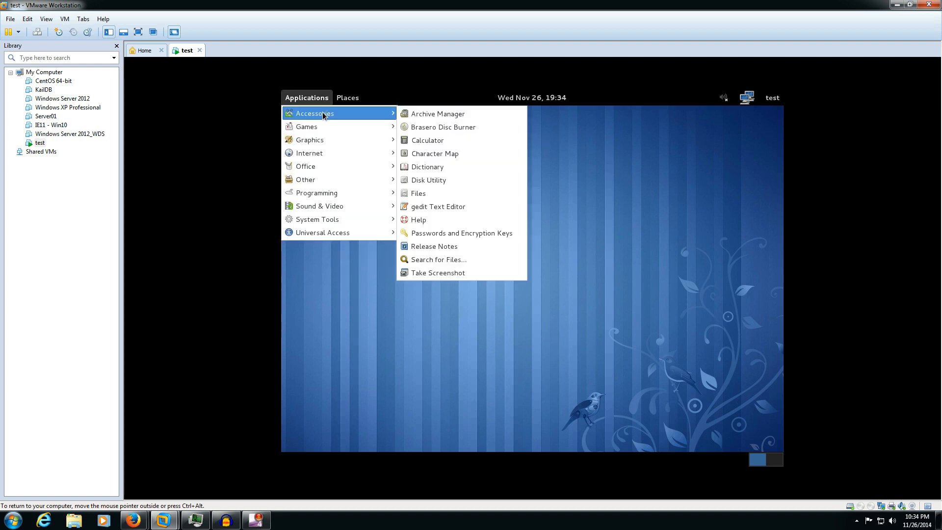
{"action": "mouse_move", "coordinate": [358, 128]}
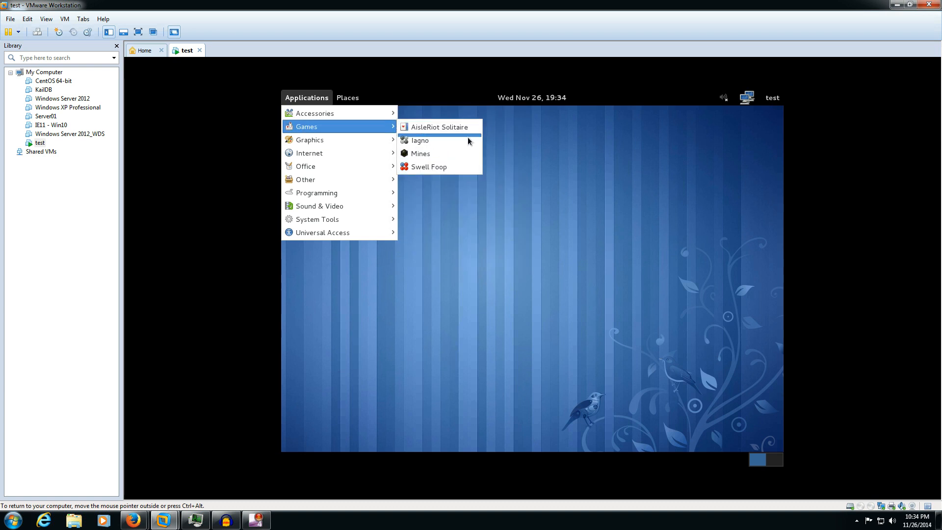
{"action": "mouse_move", "coordinate": [379, 142]}
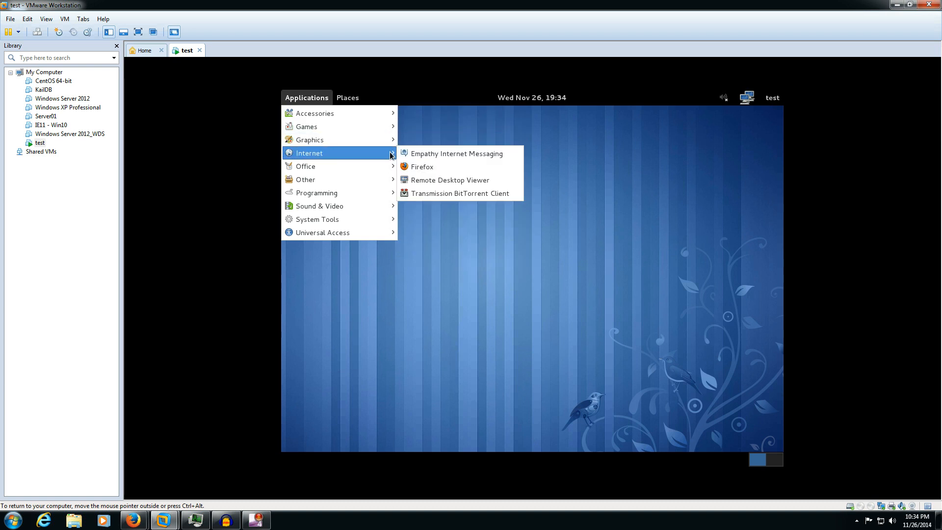
{"action": "mouse_move", "coordinate": [378, 172]}
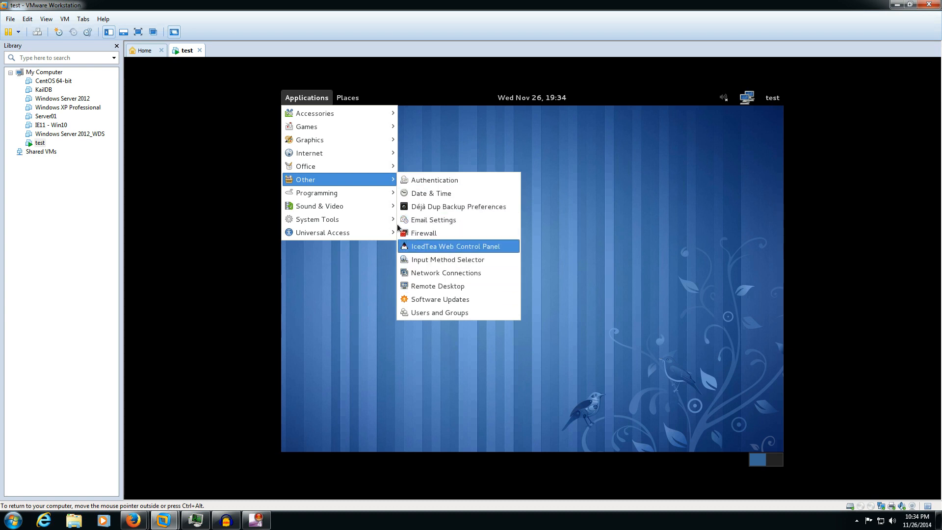
{"action": "mouse_move", "coordinate": [385, 196]}
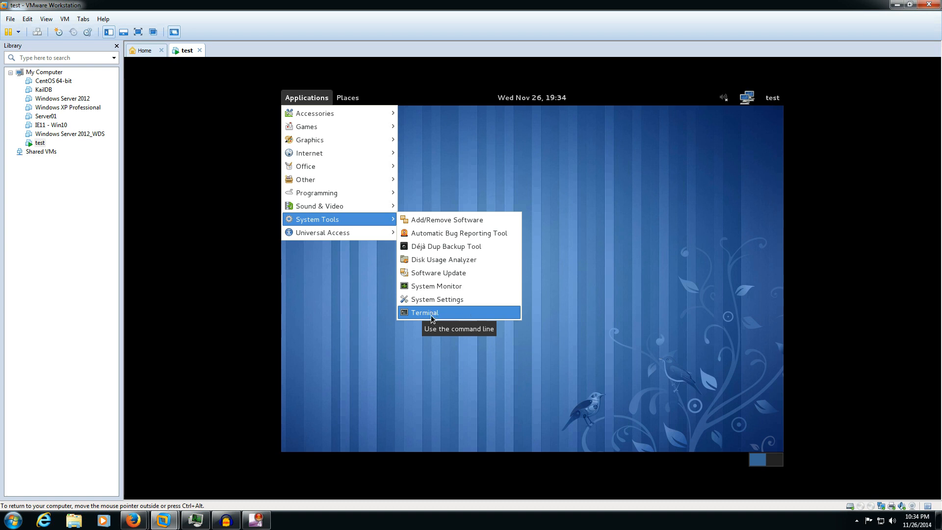
- Launch Terminal from System Tools and run ls and ls -l on the home folder
{"action": "left_click", "coordinate": [431, 319]}
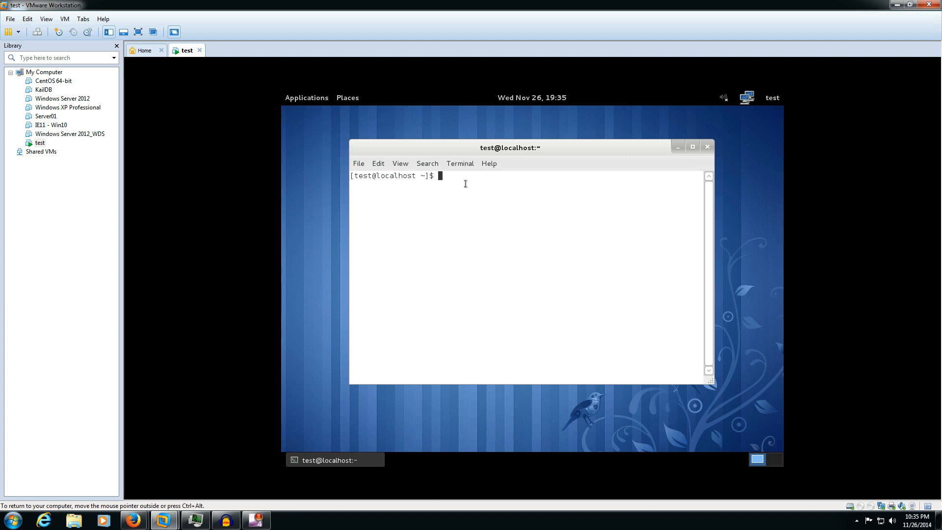
{"action": "type", "text": "ls"}
{"action": "key", "text": "Return"}
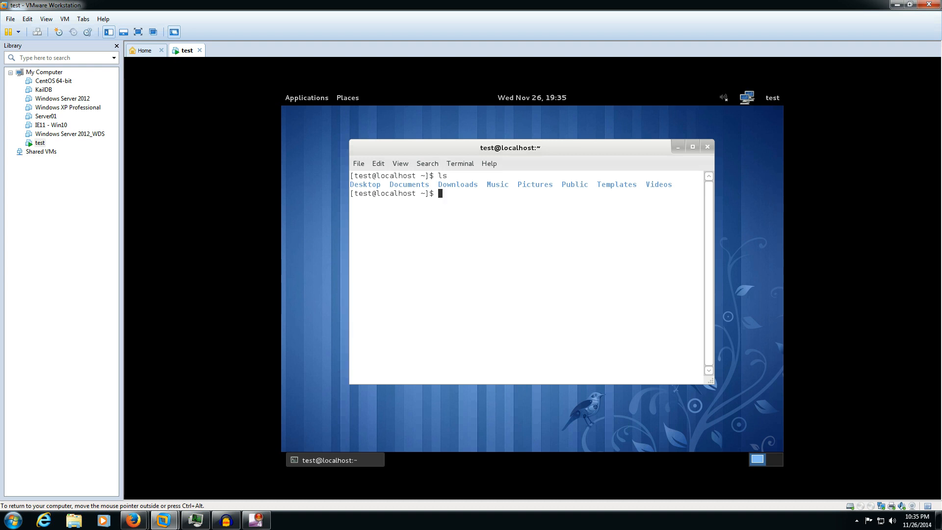
{"action": "type", "text": "ls -"}
{"action": "type", "text": "l"}
{"action": "key", "text": "Return"}
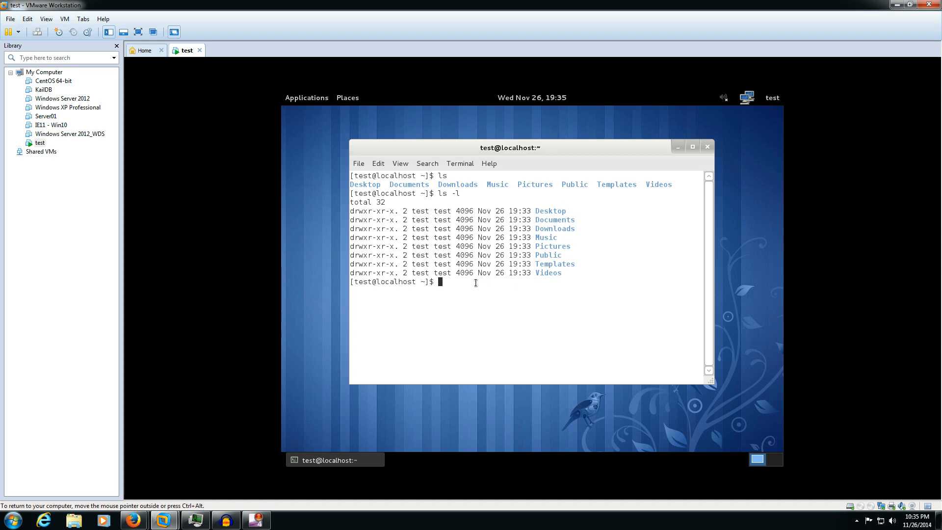
- Run cd . to stay in place, then cd .. up to /home and list it
{"action": "type", "text": "cd ."}
{"action": "key", "text": "Return"}
{"action": "type", "text": "."}
{"action": "key", "text": "BackSpace"}
{"action": "type", "text": "cd .."}
{"action": "key", "text": "Return"}
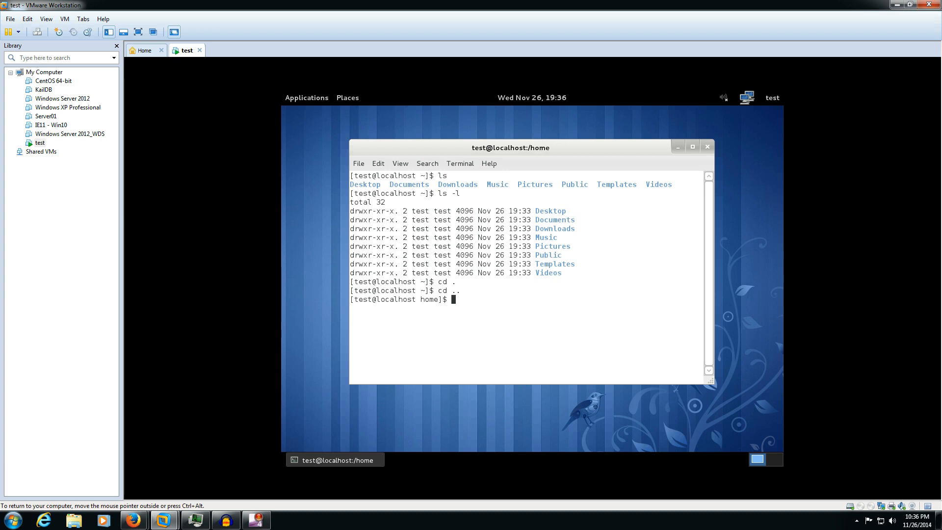
{"action": "type", "text": "ls"}
{"action": "key", "text": "Return"}
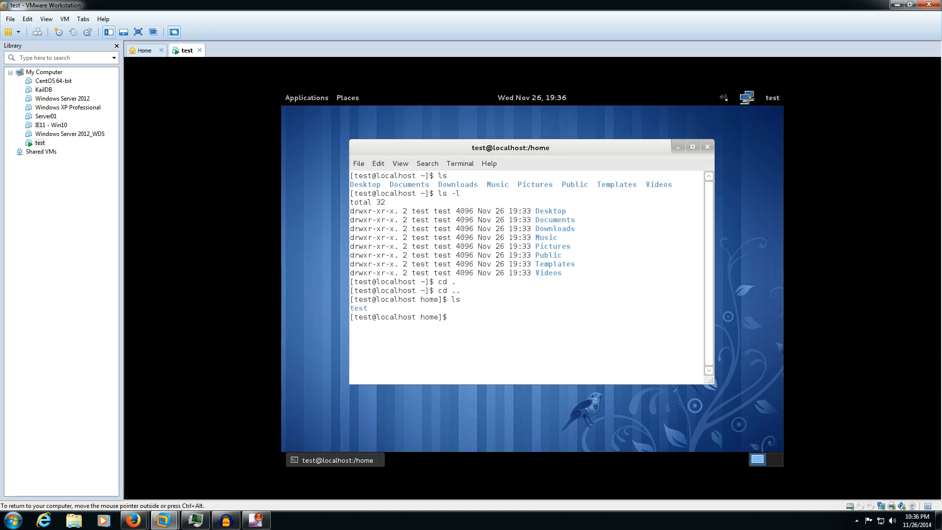
- Change back into test, then switch to the root directory / and list its contents
{"action": "type", "text": "cd test"}
{"action": "key", "text": "Return"}
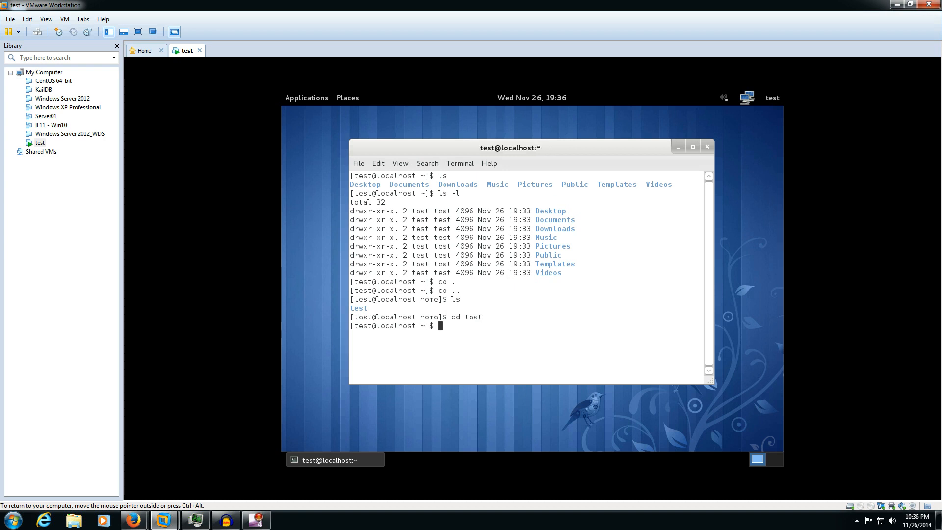
{"action": "type", "text": "cd /"}
{"action": "key", "text": "Return"}
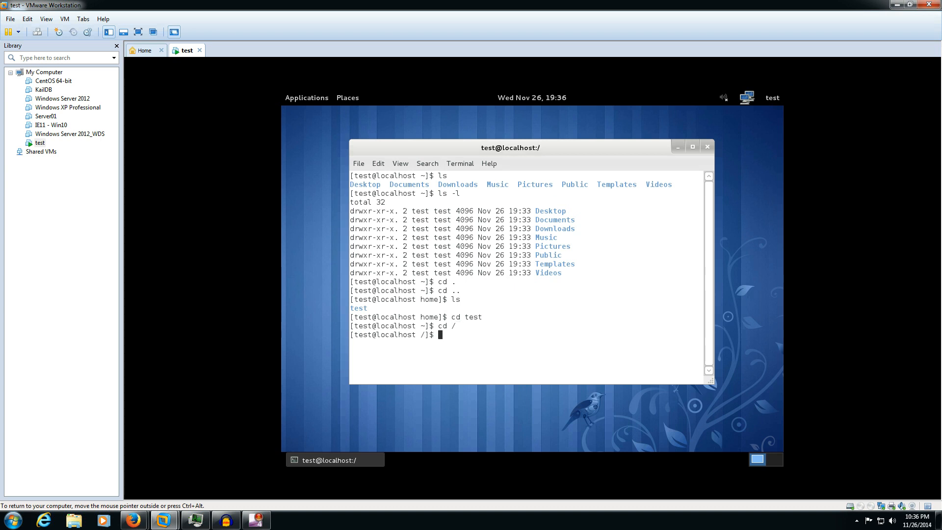
{"action": "type", "text": "ls"}
{"action": "key", "text": "Return"}
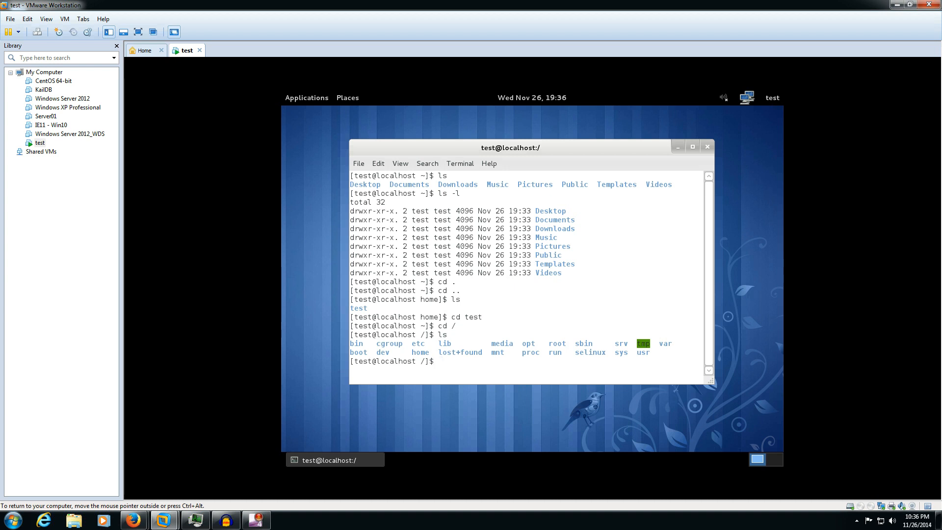
- Go from root into home, list it with ls, and return to the test folder
{"action": "type", "text": "cd hom"}
{"action": "type", "text": "e"}
{"action": "key", "text": "Return"}
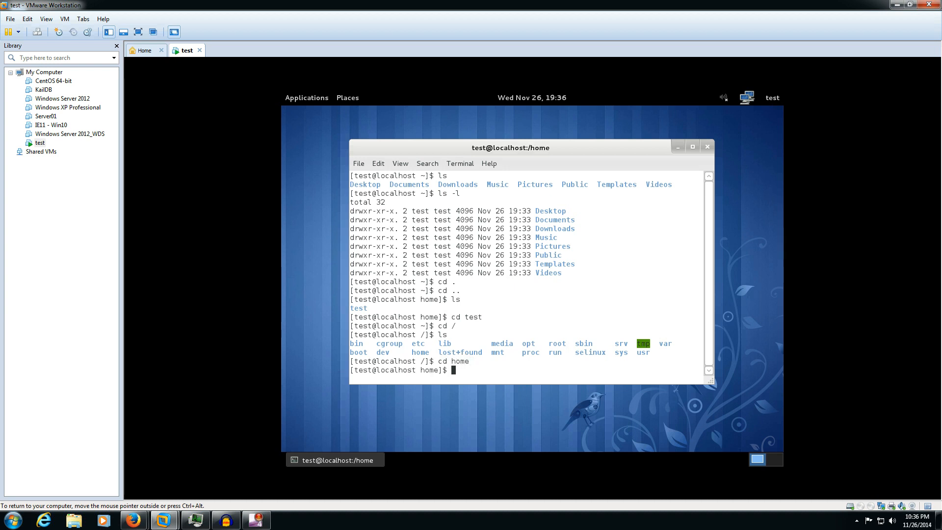
{"action": "type", "text": "ls"}
{"action": "key", "text": "Return"}
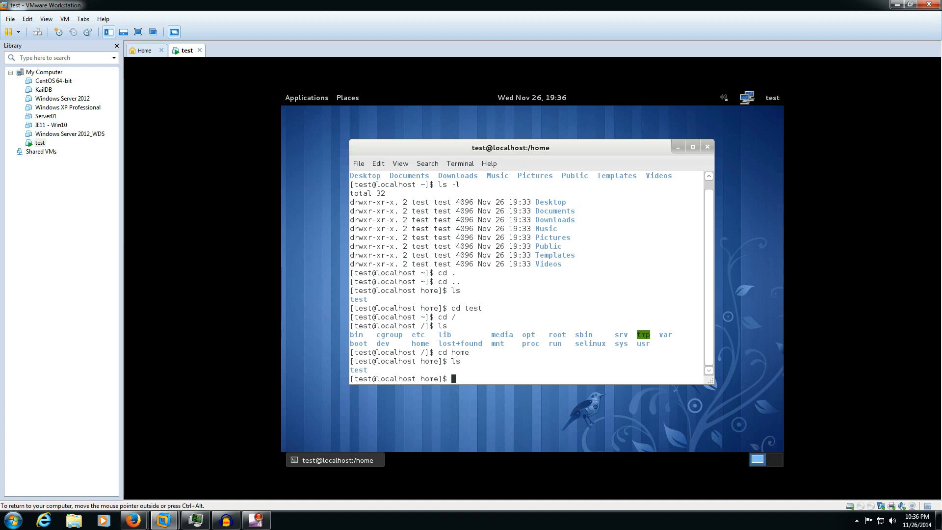
{"action": "type", "text": "cd test"}
{"action": "key", "text": "Return"}
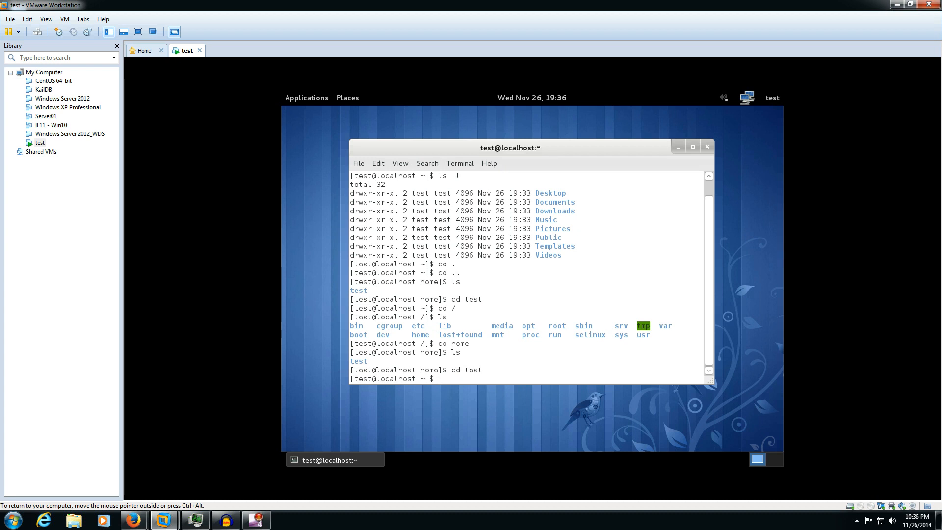
- Run pwd to confirm /home/test, then release and recapture the VM's keyboard and mouse input
{"action": "type", "text": "pwd"}
{"action": "key", "text": "Return"}
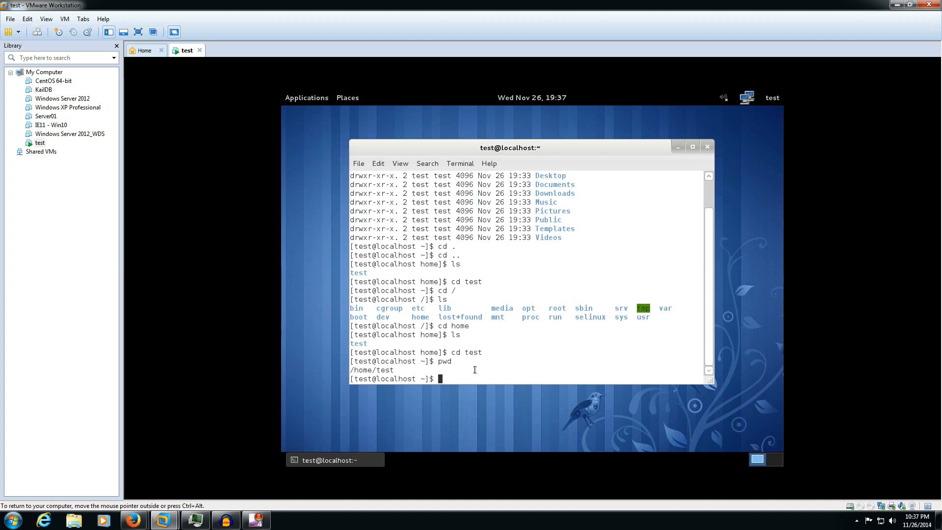
{"action": "type", "text": "cd"}
{"action": "key", "text": "BackSpace"}
{"action": "key", "text": "BackSpace"}
{"action": "key", "text": "BackSpace"}
{"action": "key", "text": "ctrl+alt"}
{"action": "left_click", "coordinate": [542, 335]}
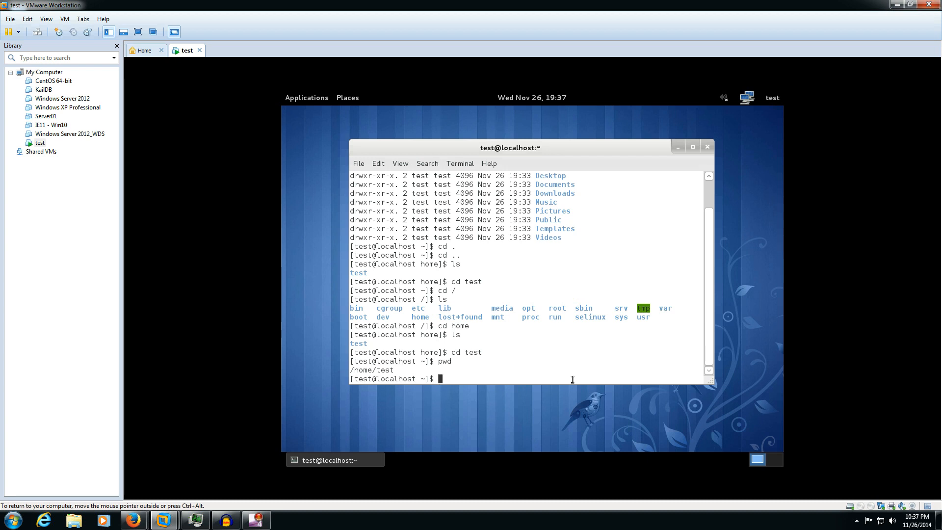